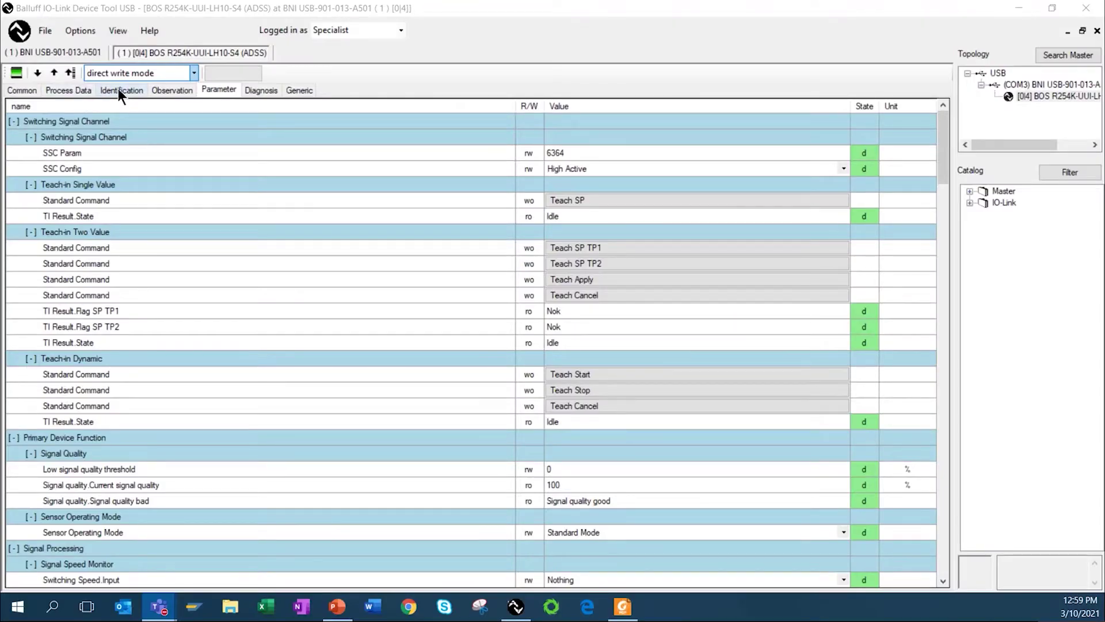
# Check the sensor's identification data, send a Device Discovery ping, then return to the parameter list
pyautogui.click(118, 89)
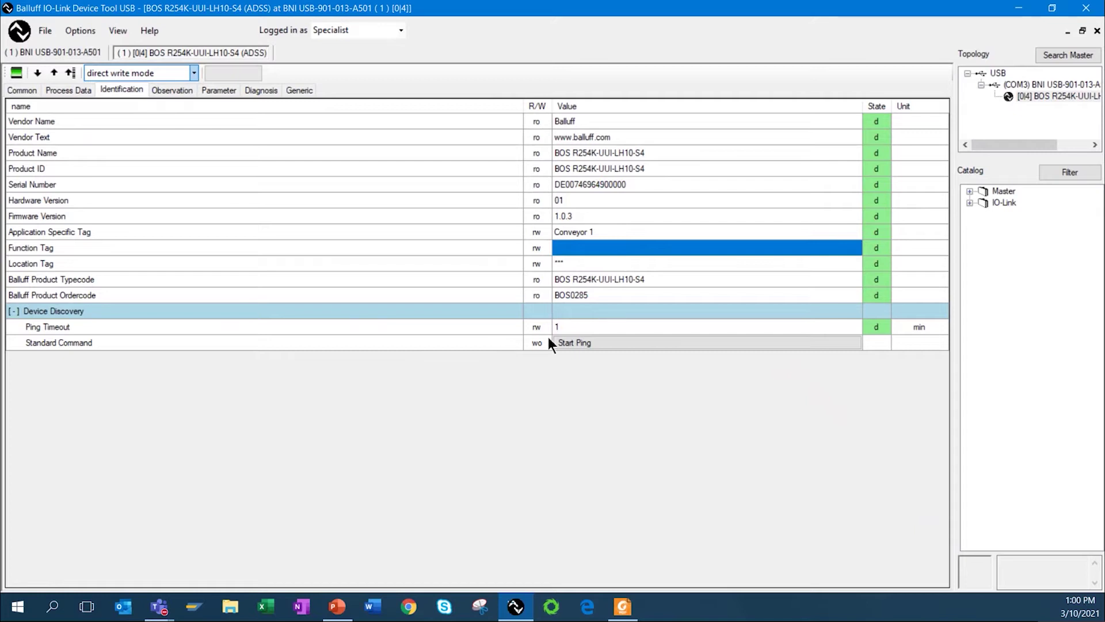
pyautogui.click(574, 345)
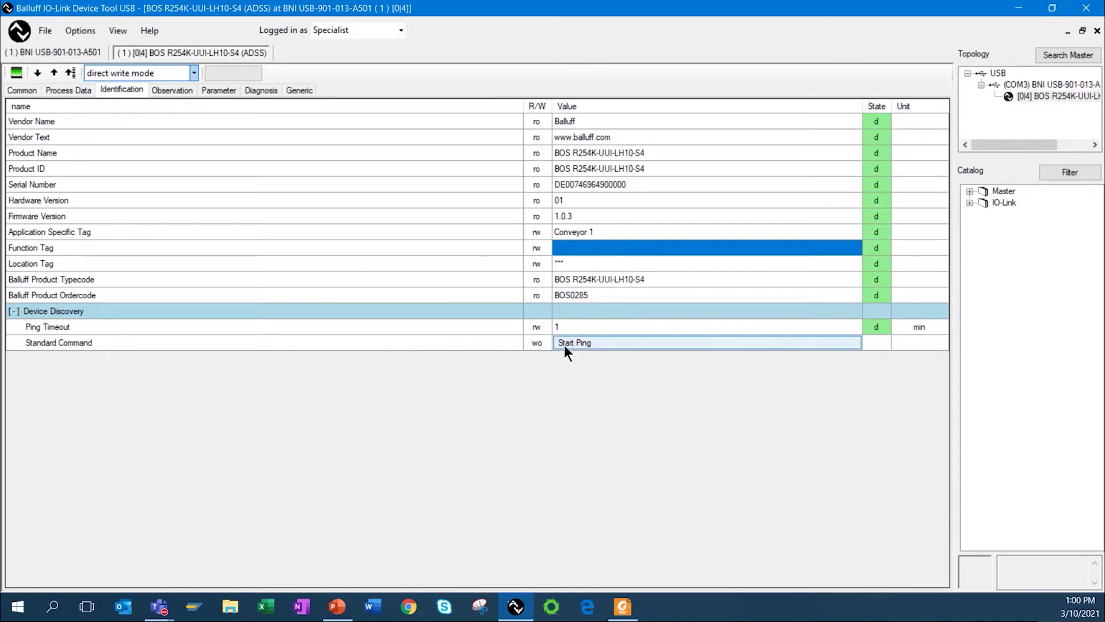
pyautogui.click(214, 89)
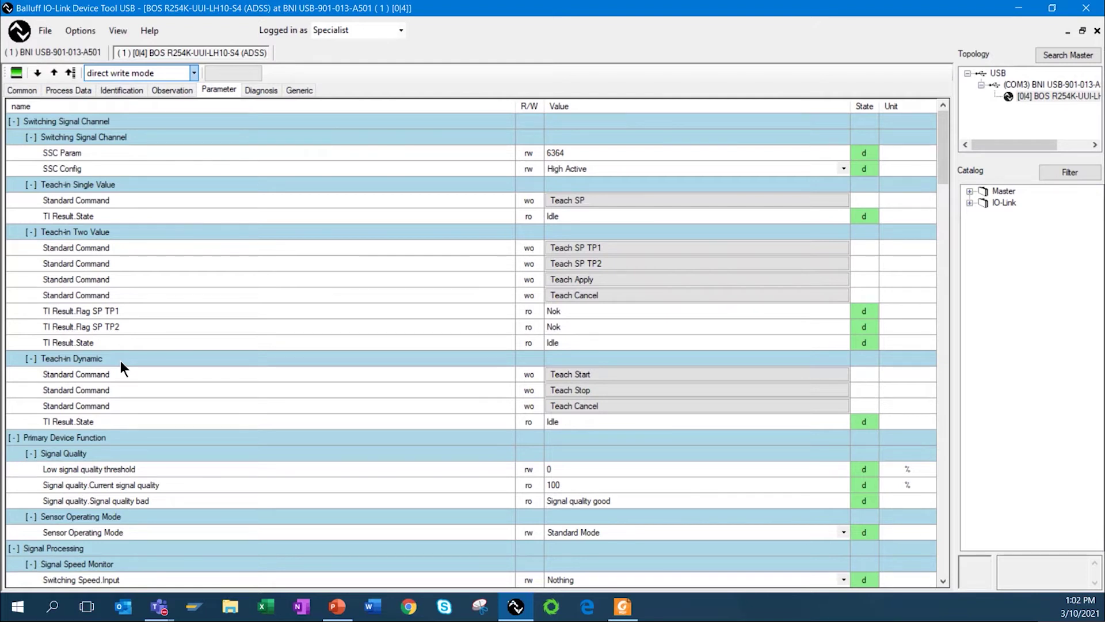
pyautogui.scroll(-5, 144, 356)
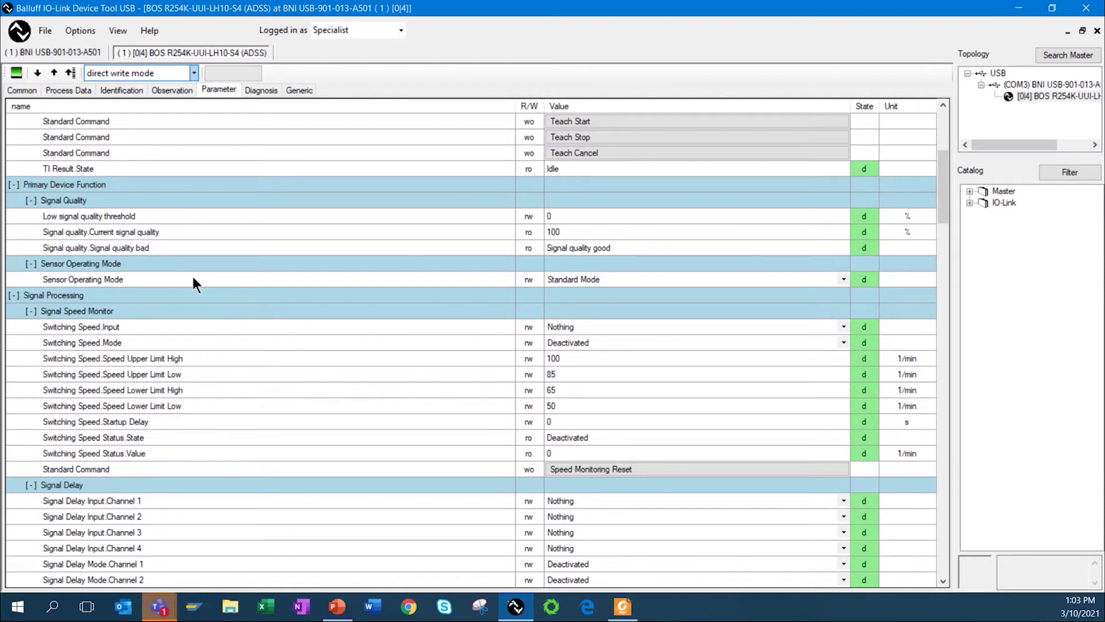
# Scroll to Primary Device Function and select the Sensor Operating Mode value, currently Standard Mode
pyautogui.scroll(-1, 179, 275)
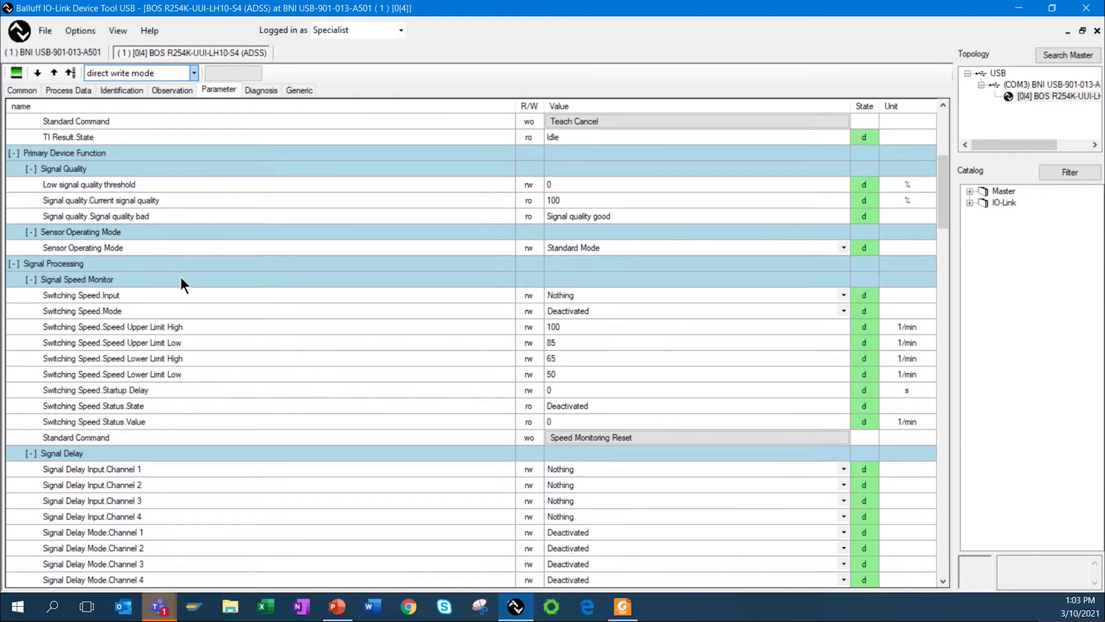
pyautogui.click(845, 247)
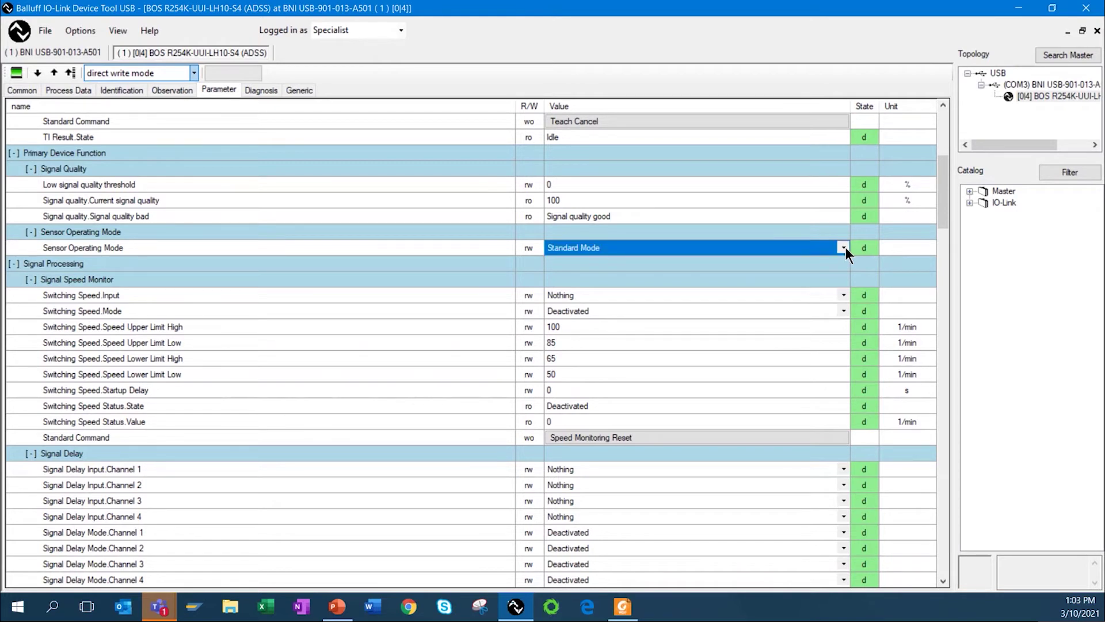
# Review the Sensor Operating Mode options, keep Standard Mode, and scroll down to Signal Delay
pyautogui.click(845, 247)
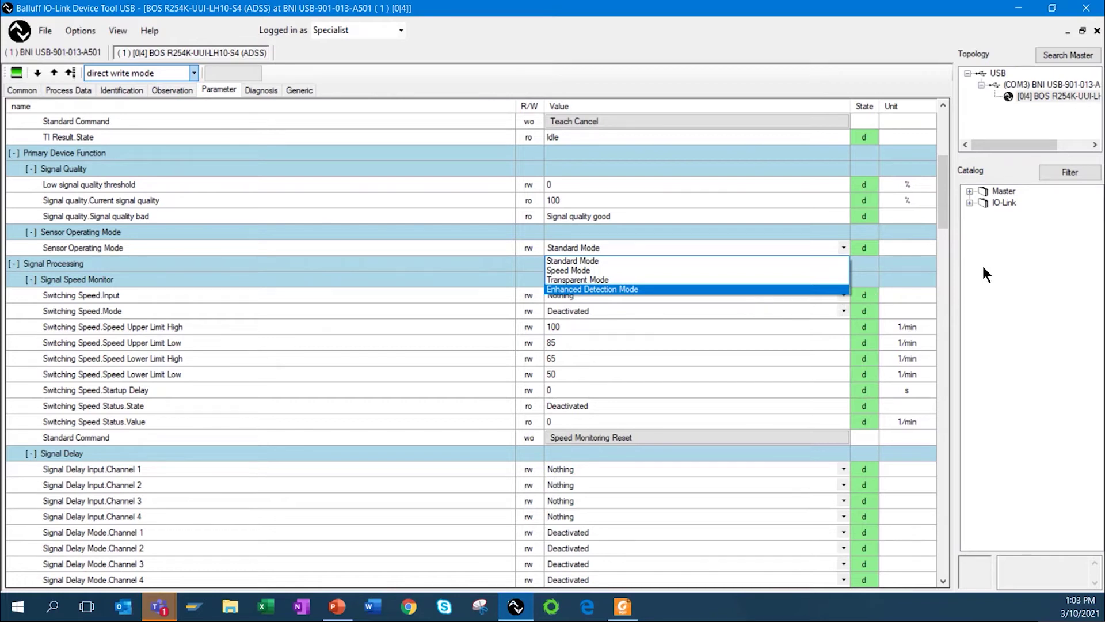
pyautogui.press('Escape')
pyautogui.scroll(-2, 572, 296)
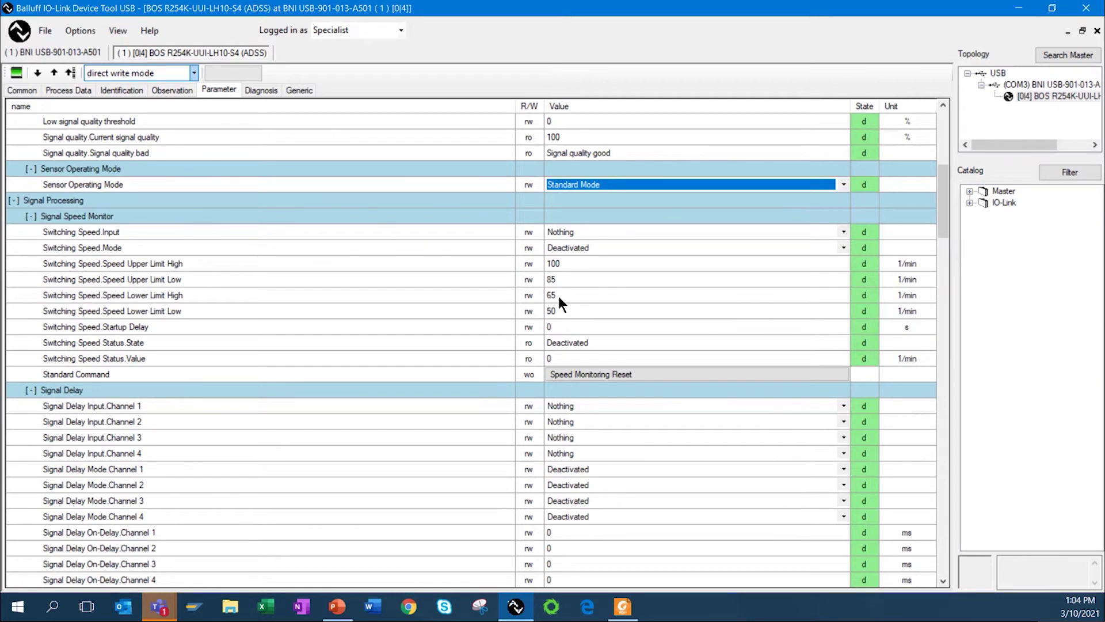
pyautogui.scroll(-3, 558, 296)
# Scroll past Signal Delay to External Signal Blanking (deactivated) and the four unused Logic Blocks
pyautogui.scroll(-2, 556, 297)
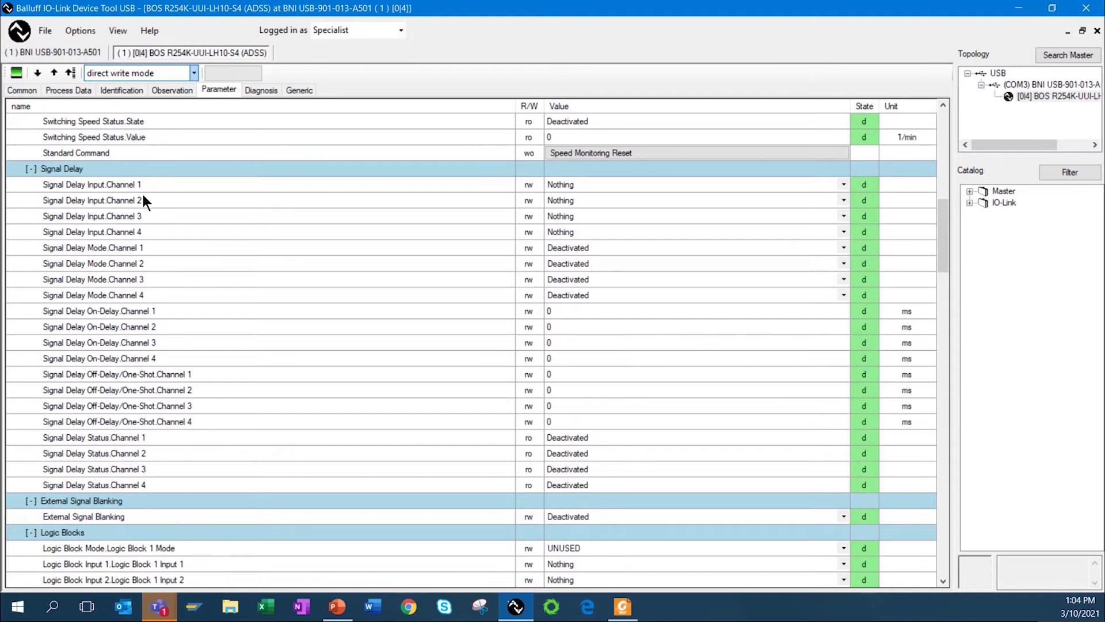
pyautogui.scroll(-5, 142, 192)
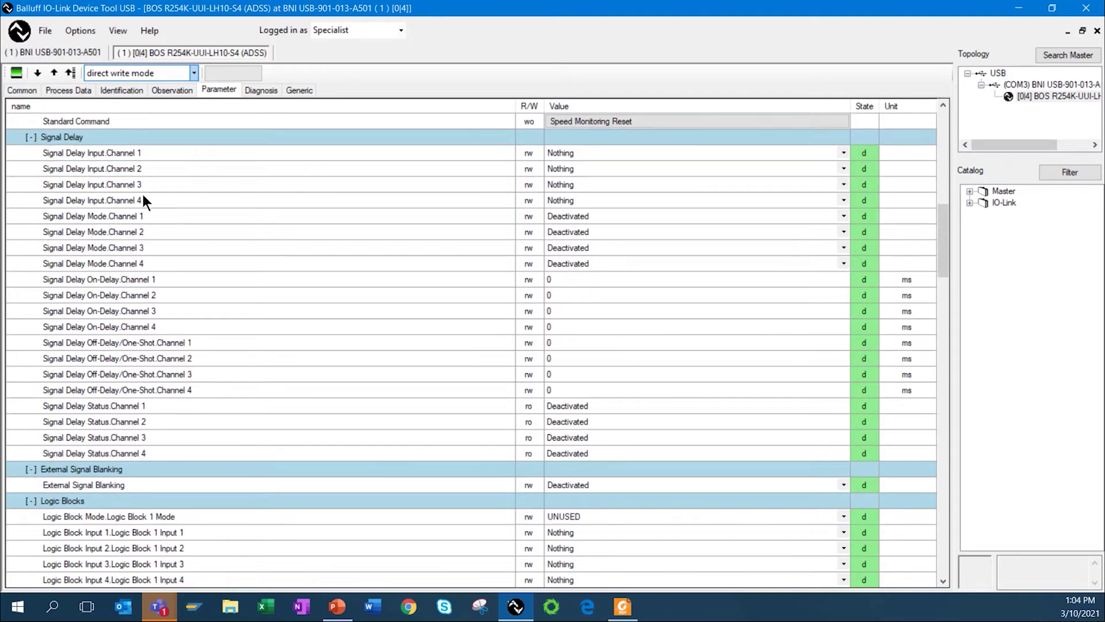
pyautogui.scroll(-2, 143, 197)
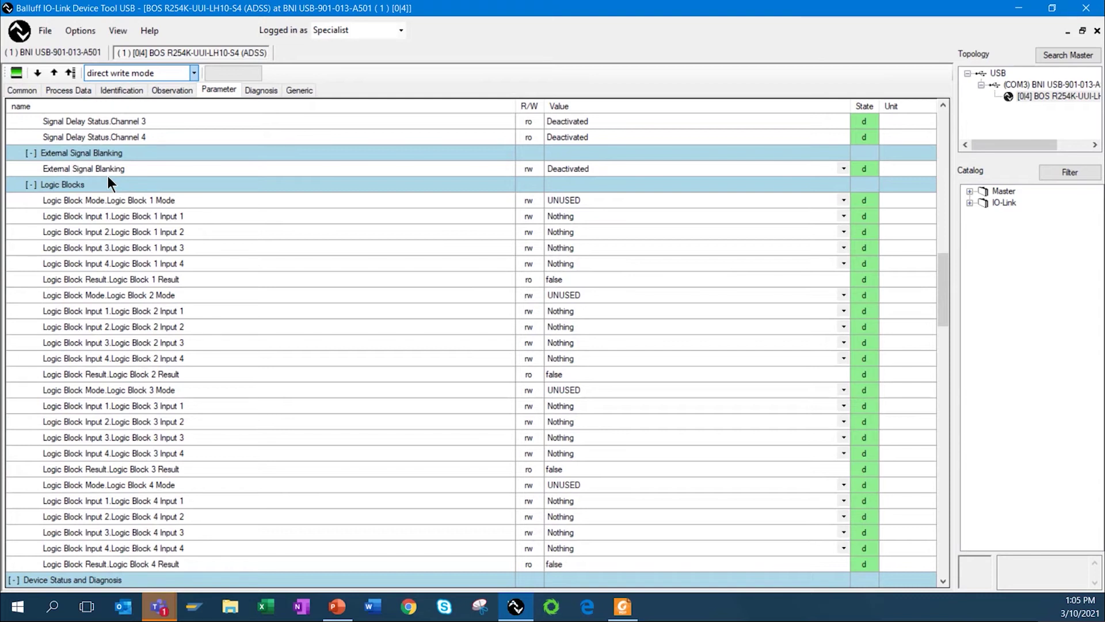
# Scroll through the unused Logic Blocks down to Device Status reporting Device is OK
pyautogui.scroll(-5, 102, 242)
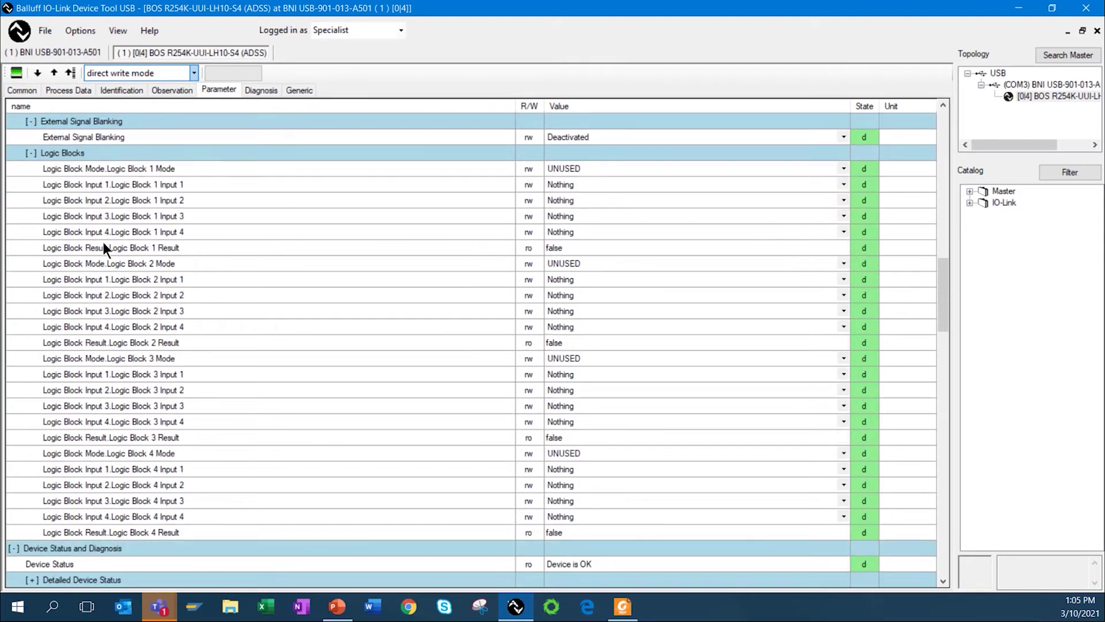
pyautogui.scroll(-3, 100, 242)
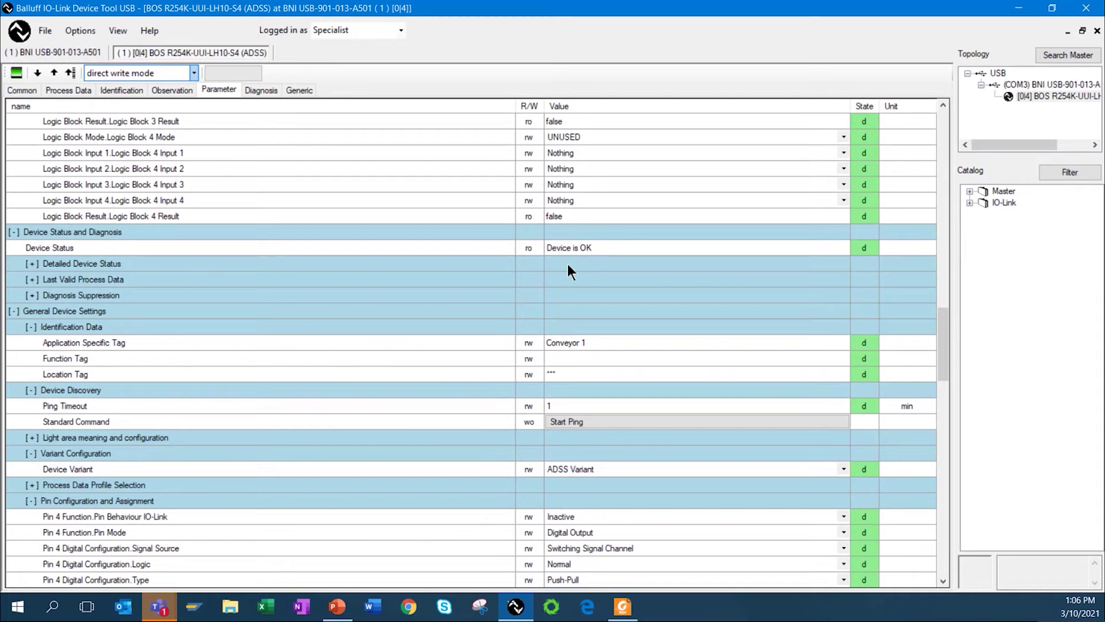
# Scroll past Diagnosis to General Device Settings with the Conveyor 1 tag and pin configuration
pyautogui.scroll(-1, 471, 314)
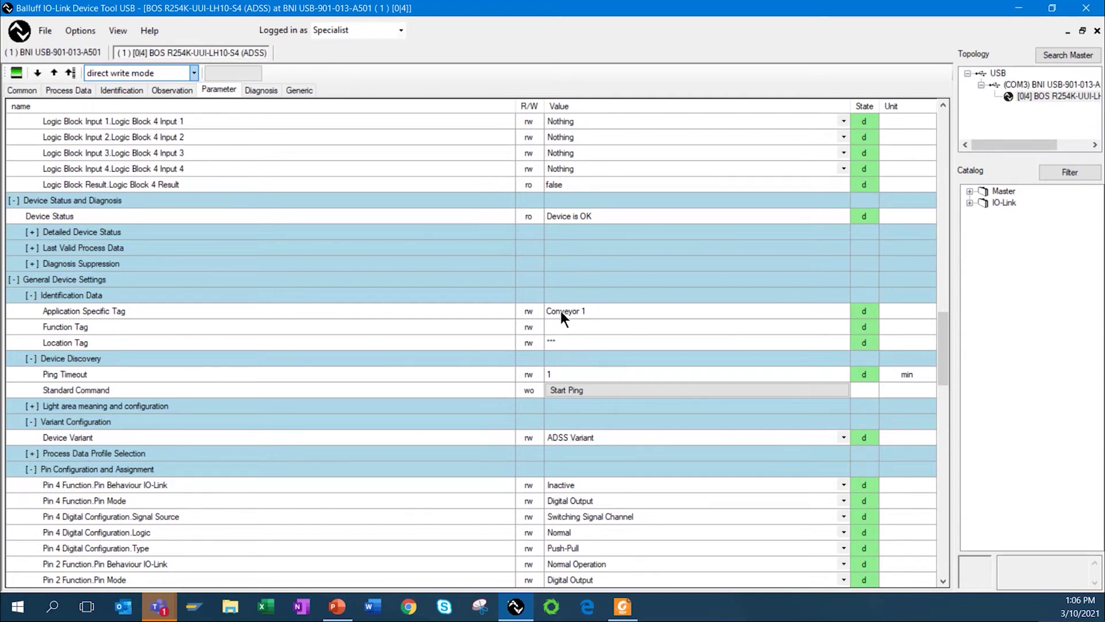
pyautogui.scroll(-3, 561, 311)
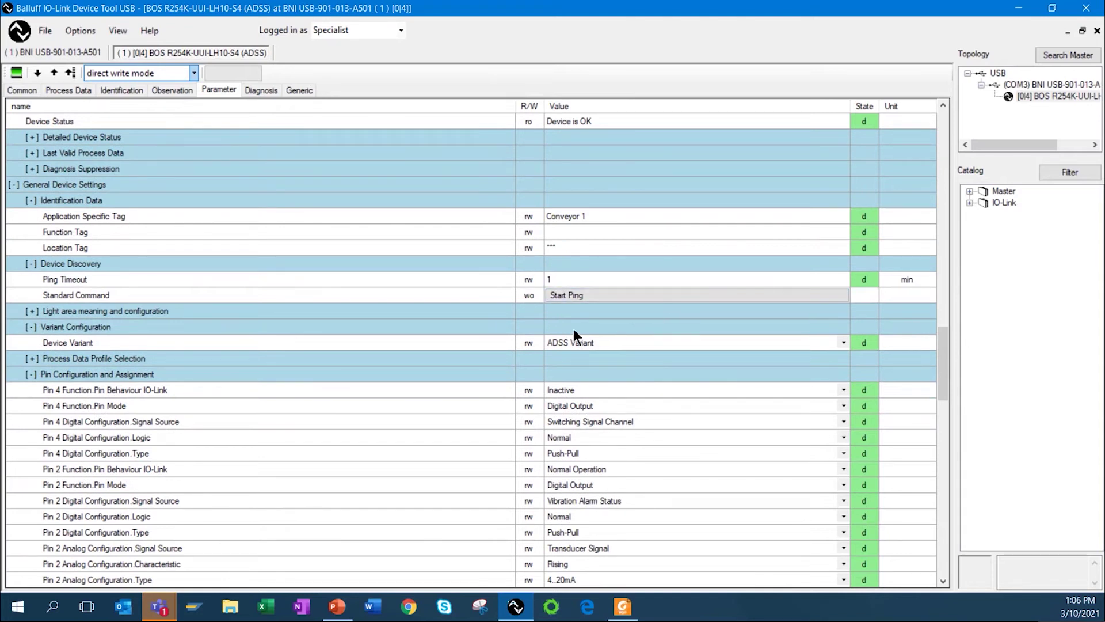
pyautogui.scroll(-2, 565, 326)
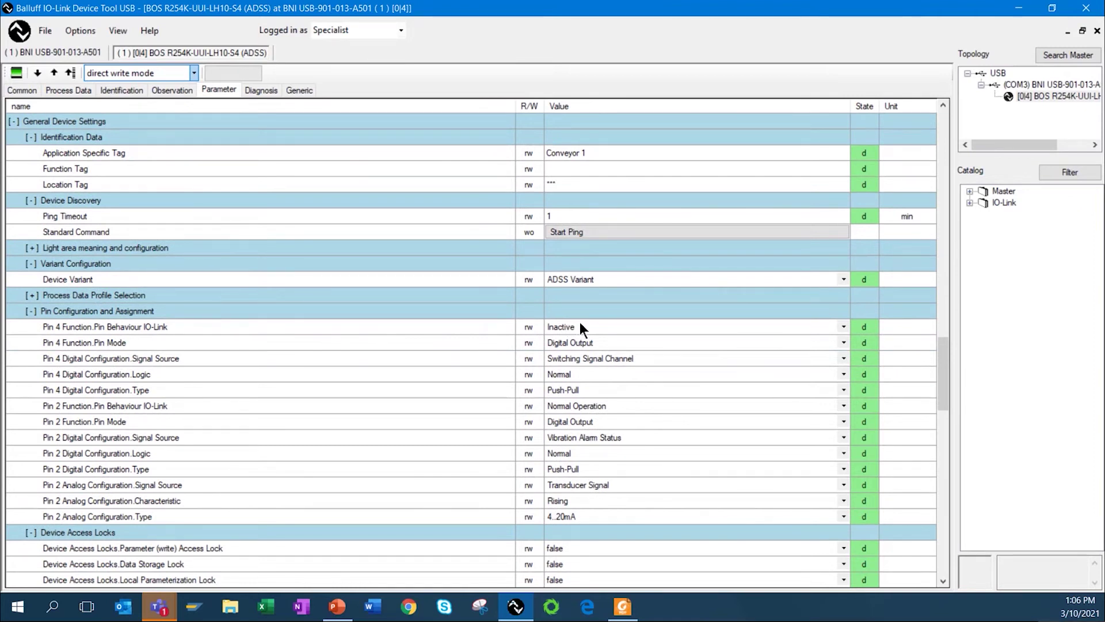
pyautogui.click(844, 280)
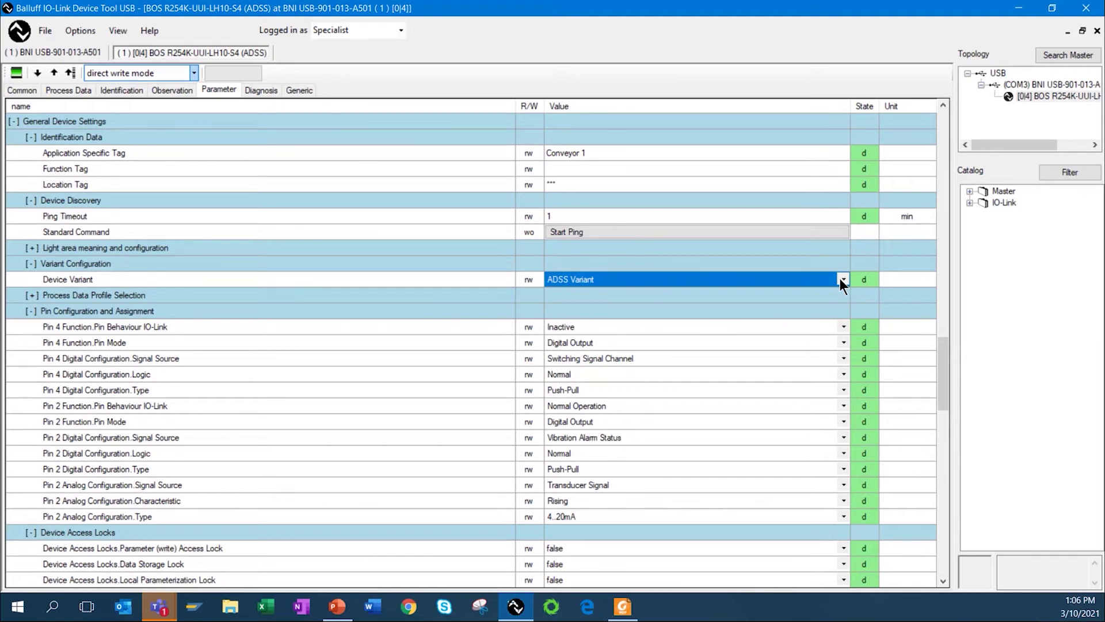
pyautogui.click(840, 278)
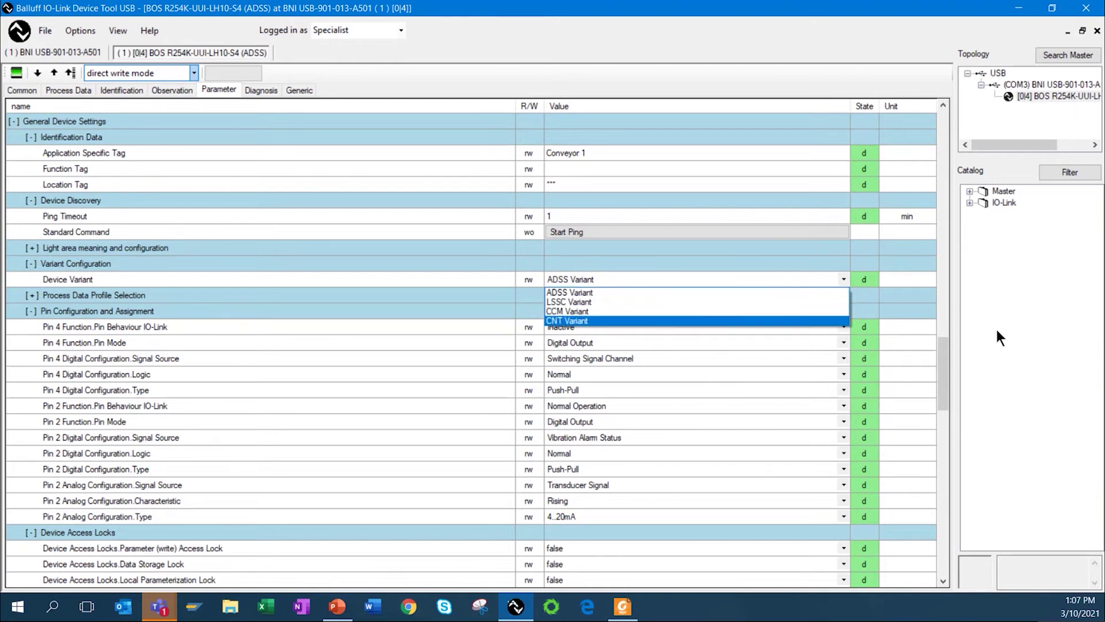
pyautogui.press('Up')
pyautogui.press('Up')
pyautogui.press('Up')
pyautogui.press('Return')
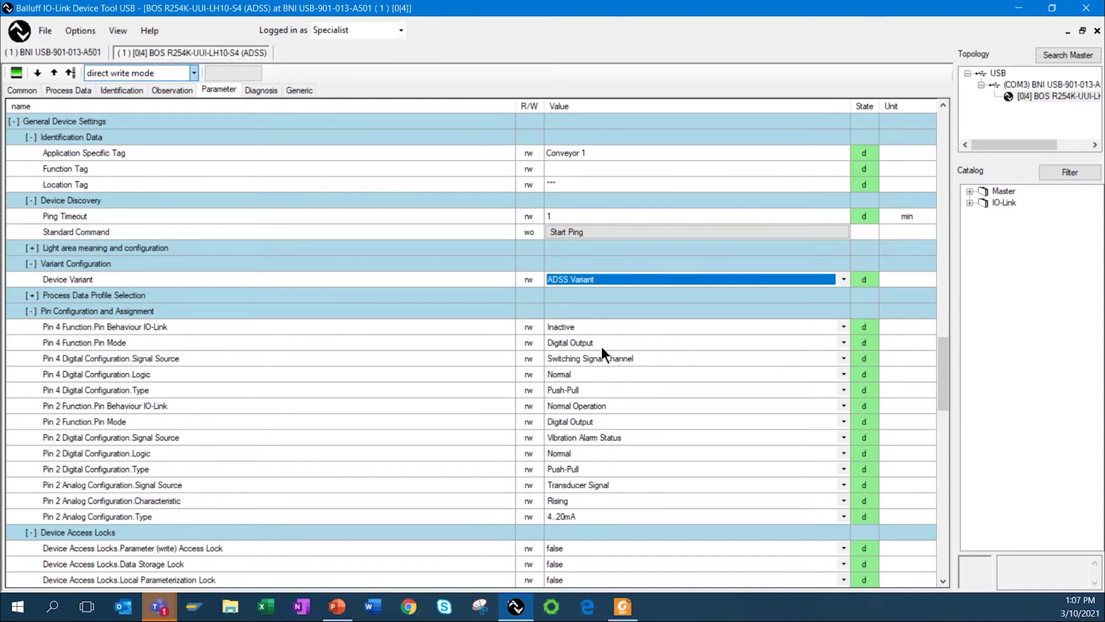
pyautogui.scroll(-2, 599, 345)
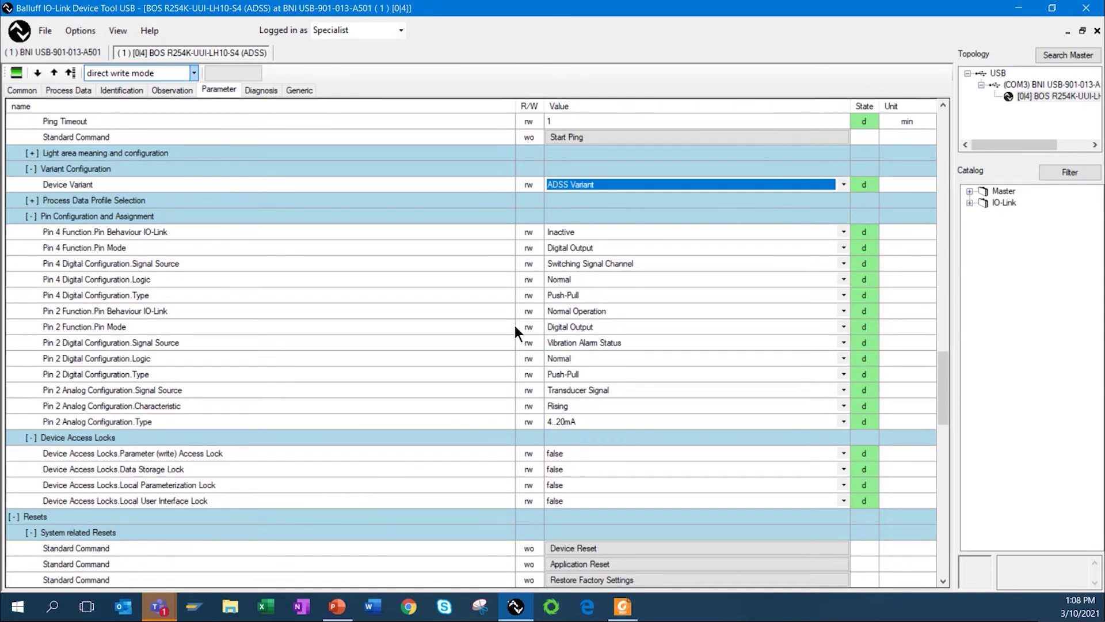
pyautogui.scroll(-5, 514, 328)
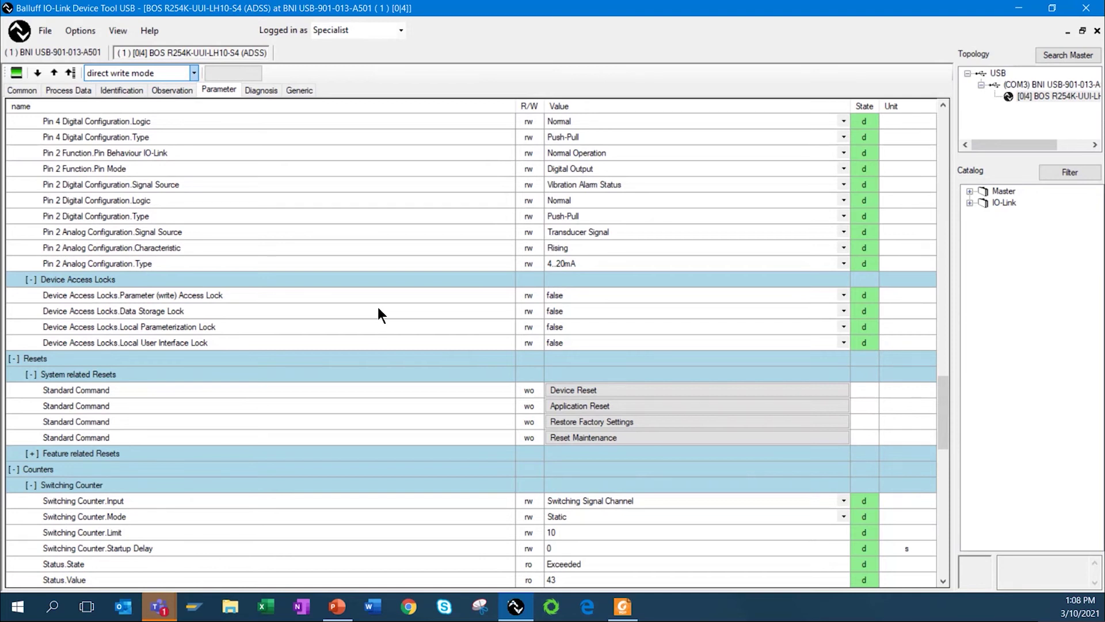
pyautogui.scroll(-3, 374, 306)
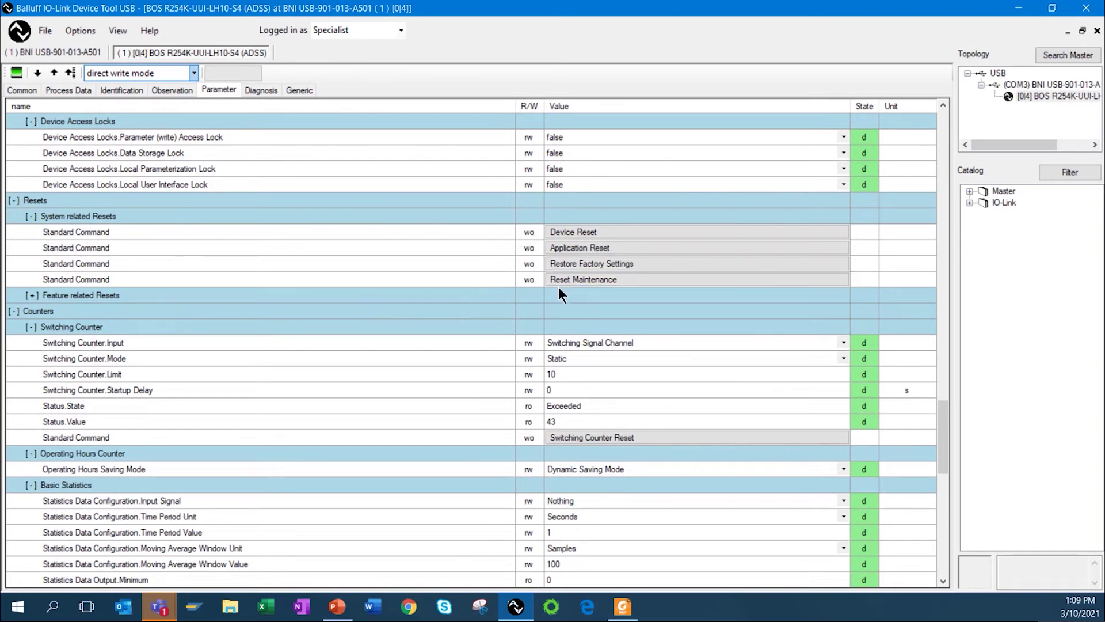
# Scroll through Switching Counter (43), Operating Hours Counter and the Basic Statistics entries
pyautogui.scroll(-3, 554, 291)
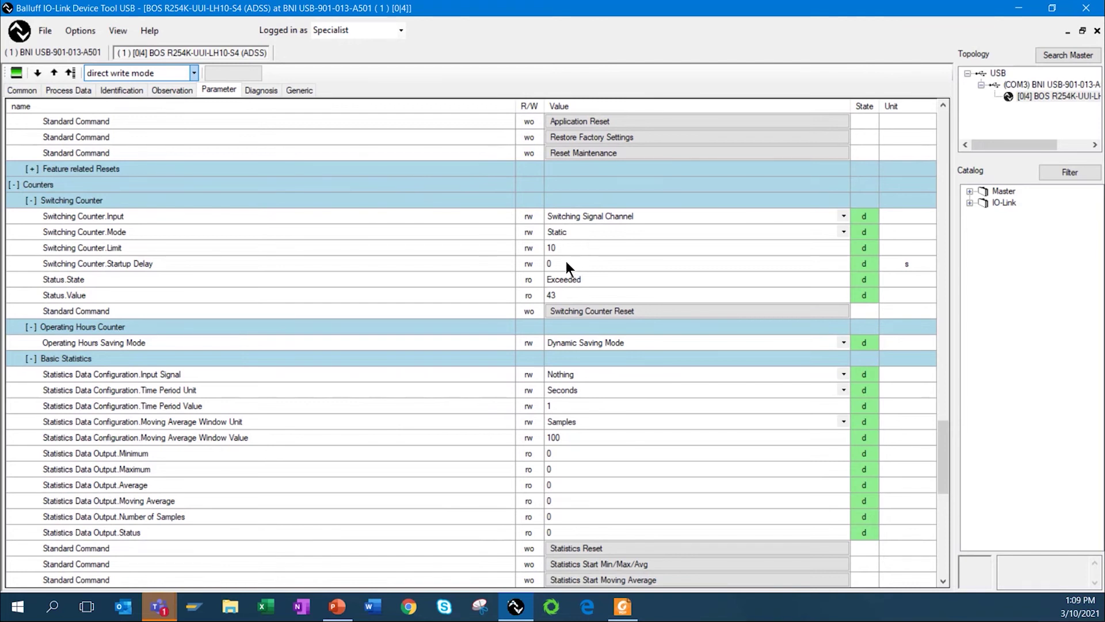
pyautogui.scroll(-2, 565, 261)
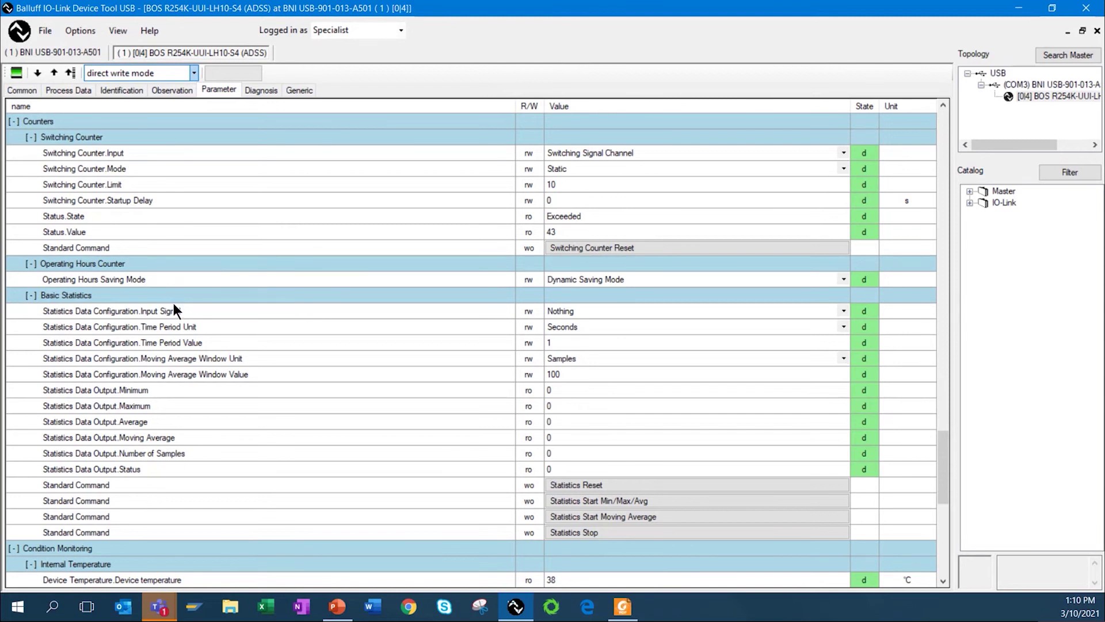
# Scroll to Internal Temperature, reading 38 °C with alarm limits of -10 and 85 °C
pyautogui.scroll(-3, 174, 305)
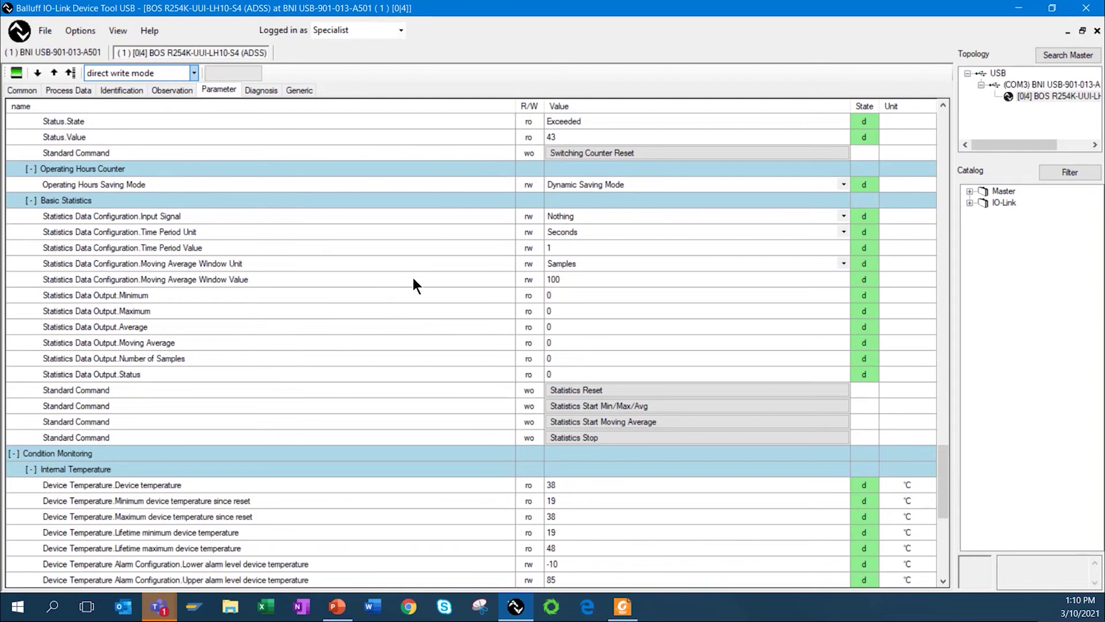
pyautogui.scroll(-1, 413, 275)
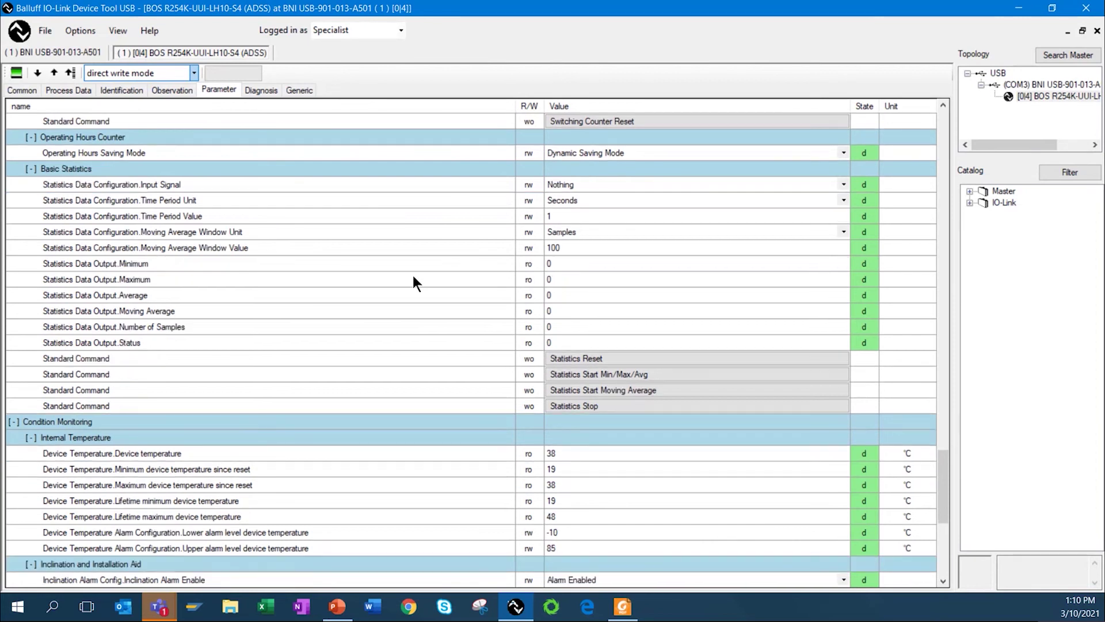
# Scroll to Inclination and Installation Aid, re-teach the reference orientation, then view the Vibration readings
pyautogui.scroll(-5, 413, 278)
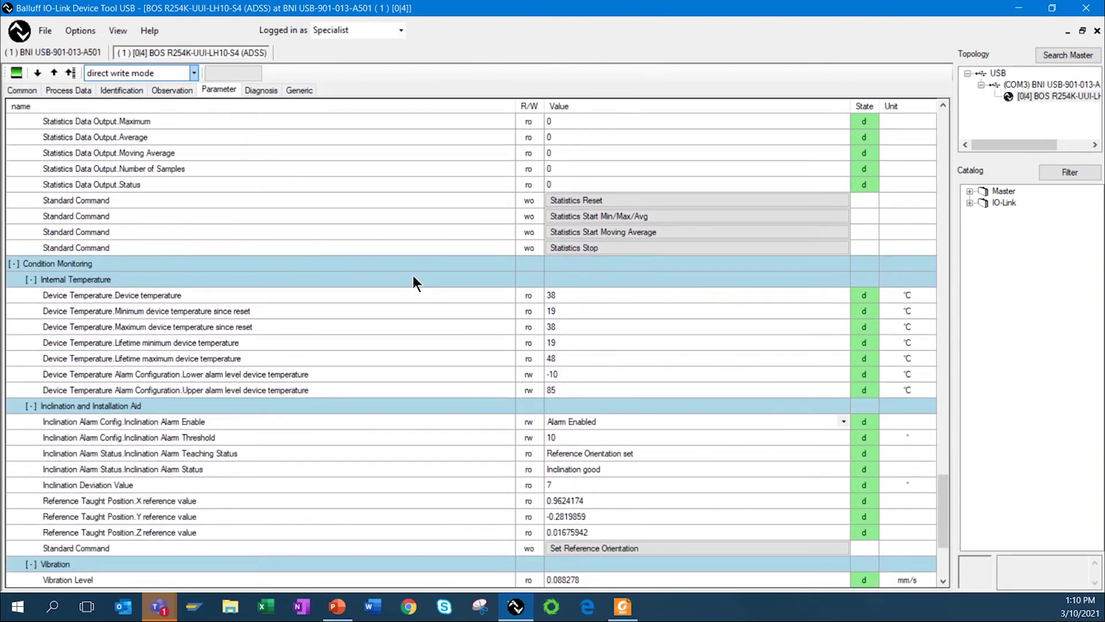
pyautogui.scroll(-2, 413, 276)
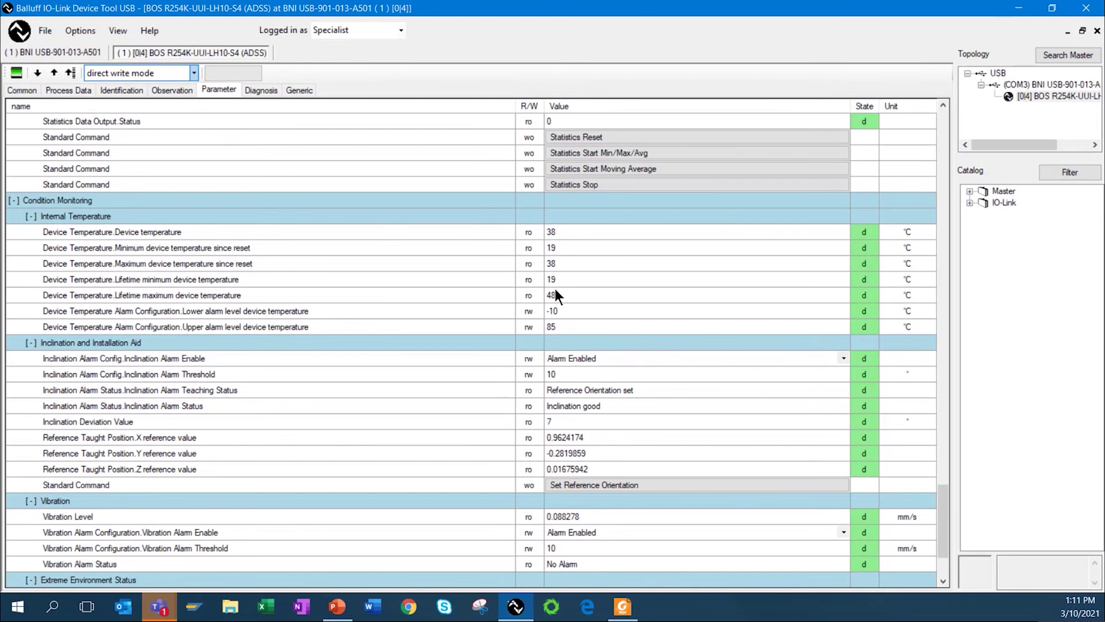
pyautogui.scroll(-2, 551, 289)
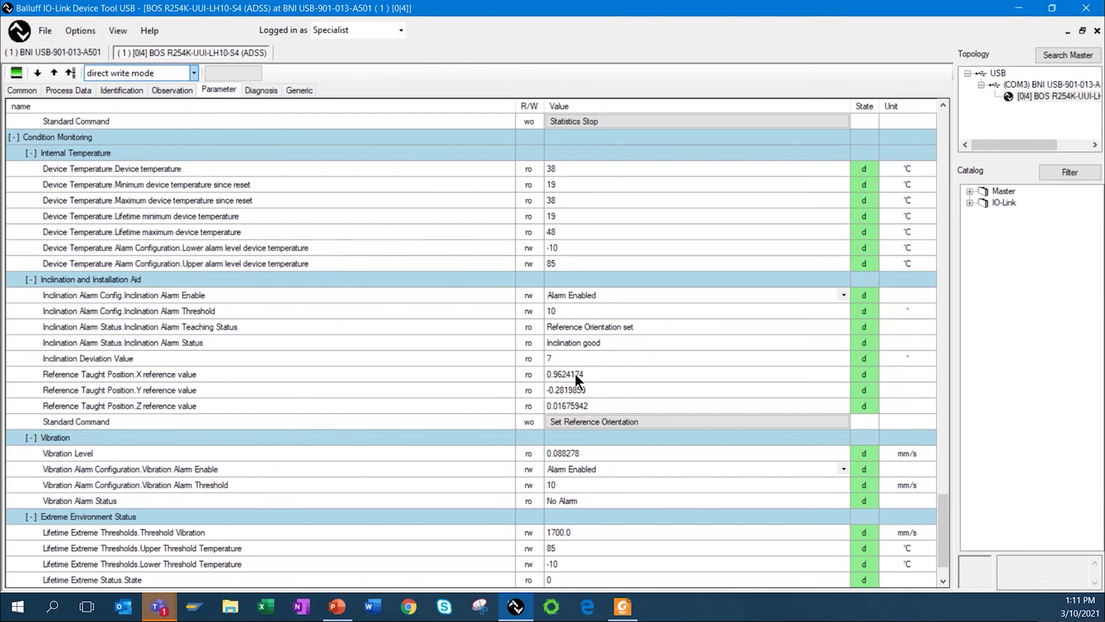
pyautogui.click(574, 415)
pyautogui.scroll(-2, 520, 378)
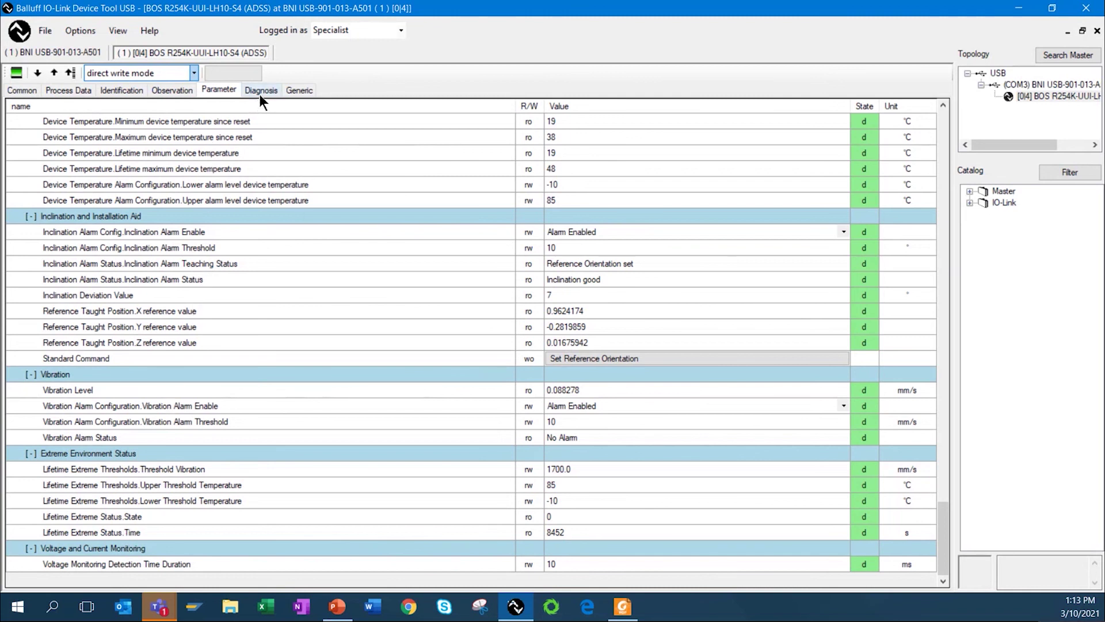
# Switch to the Generic tab showing direct parameter bytes, process data and the alarm event log
pyautogui.click(292, 91)
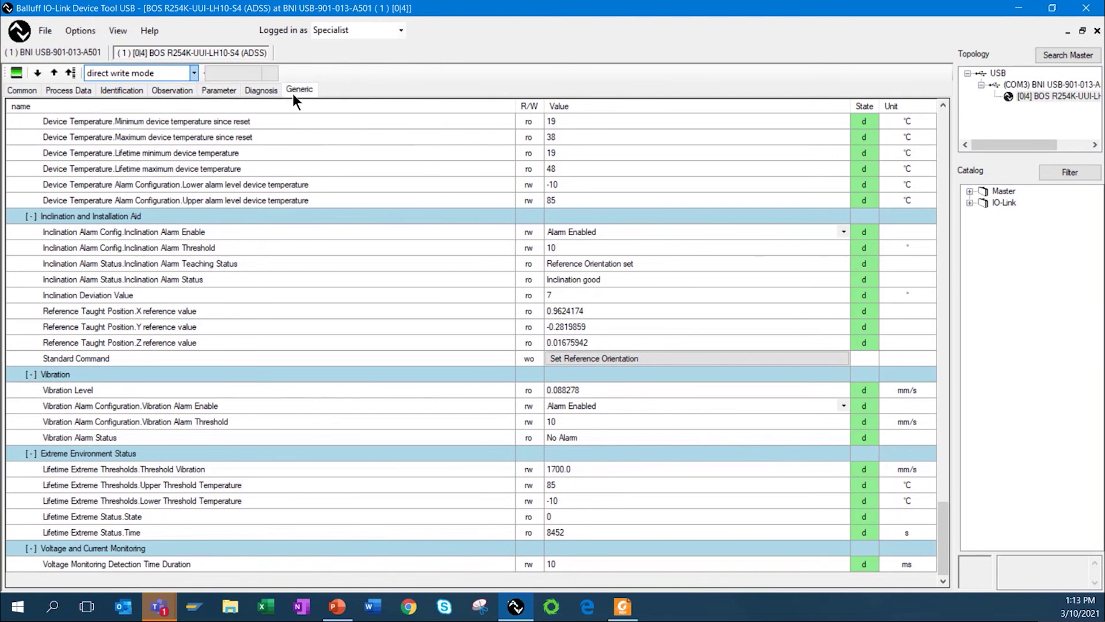